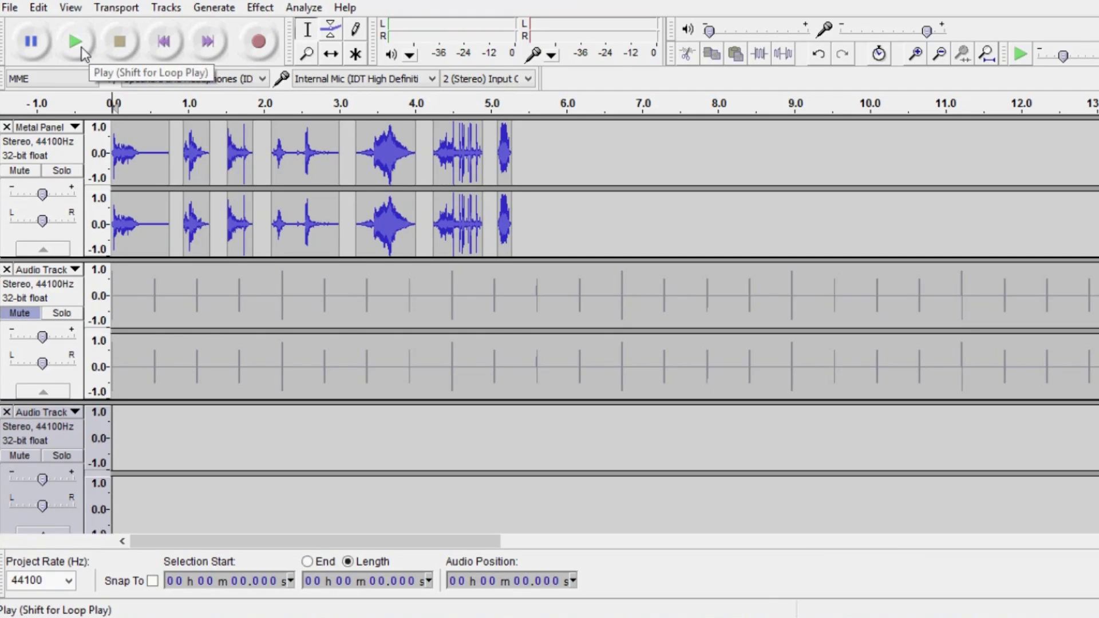
Copy a Metal Panel snippet and paste two copies into the first empty track.
left_click(81, 51)
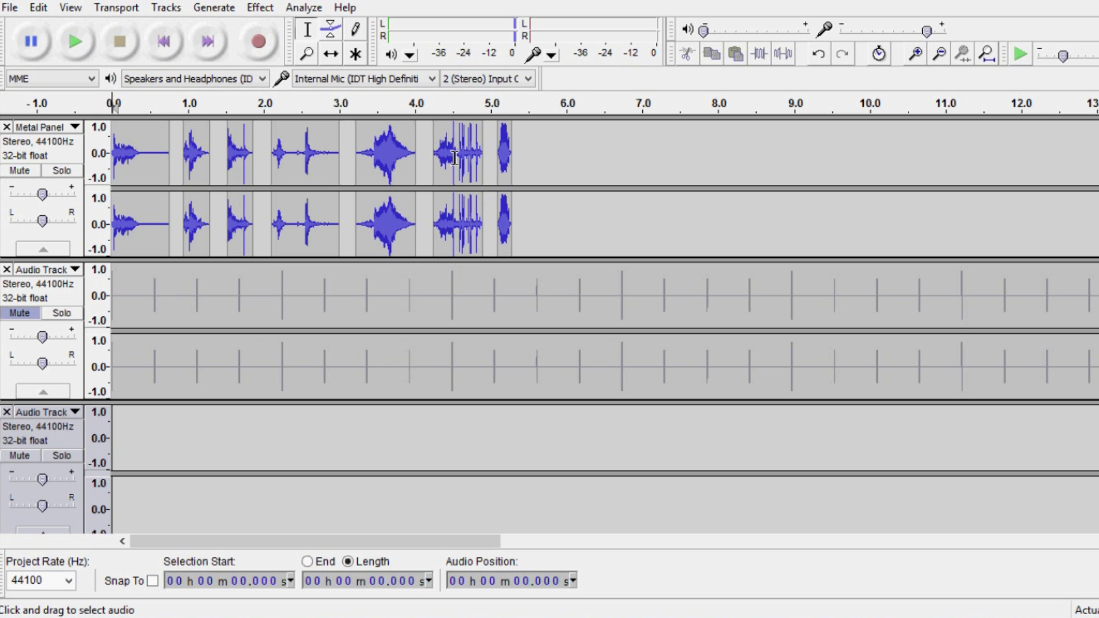
left_click_drag(114, 155, 179, 145)
key("ctrl+c")
left_click(149, 429)
key("ctrl+v")
key("ctrl+c")
left_click(196, 429)
key("ctrl+v")
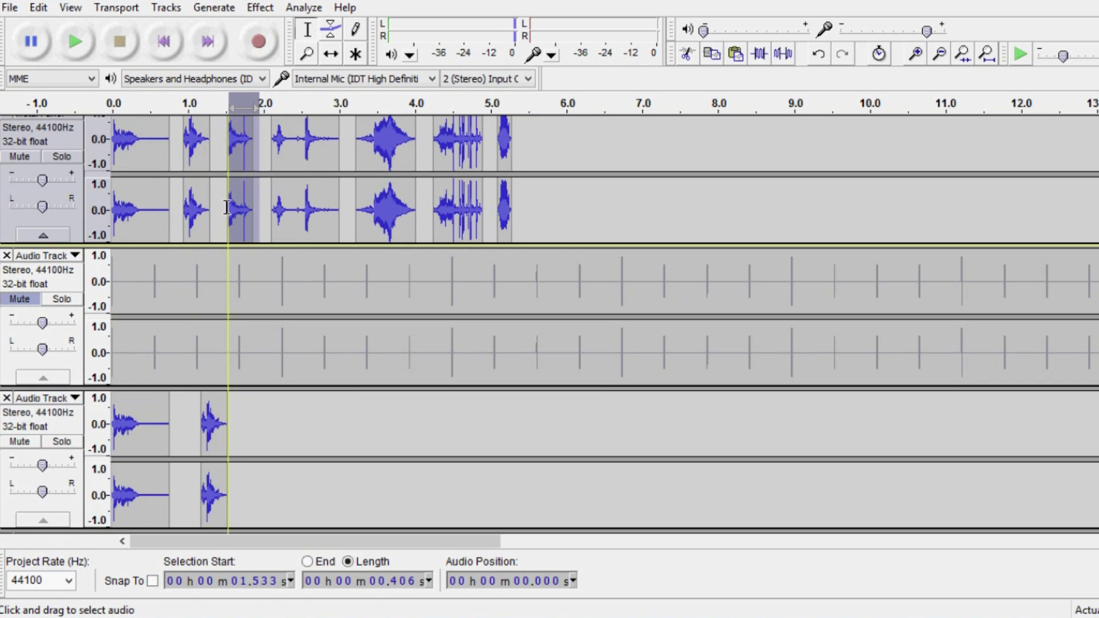
Paste two copies of the Metal Panel snippet into the fourth track.
scroll(196, 372, "down", 5)
left_click(165, 372)
key("ctrl+v")
left_click(227, 353)
key("ctrl+v")
left_click(176, 212)
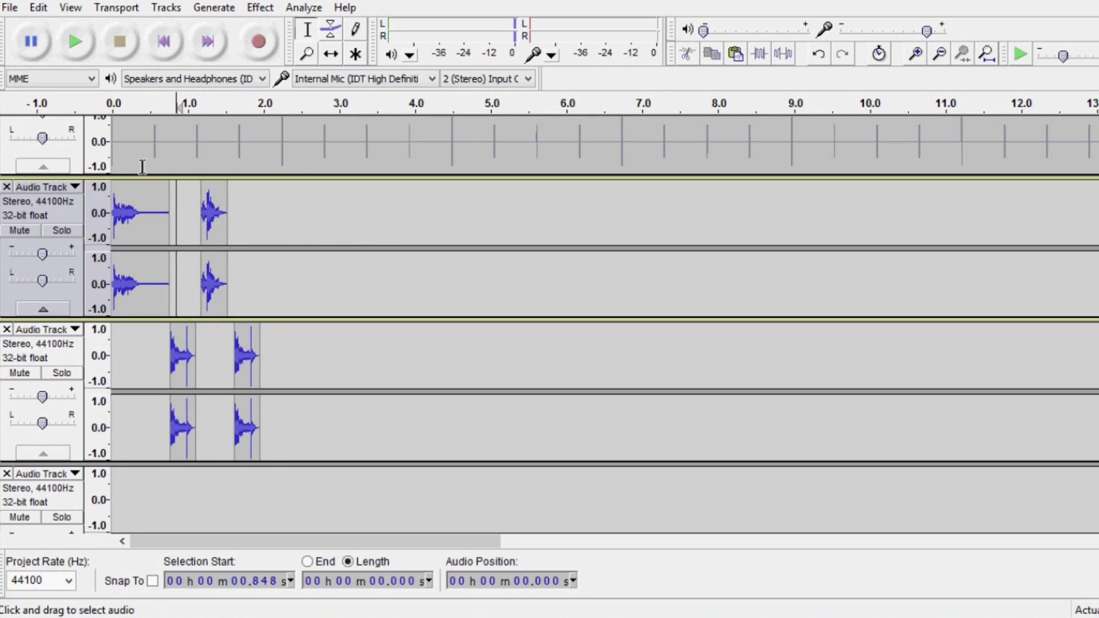
Zoom in and delete the empty gap before the first clip so it moves earlier.
left_click(201, 152)
scroll(201, 152, "up", 3)
key("ctrl+1")
key("ctrl+1")
key("ctrl+1")
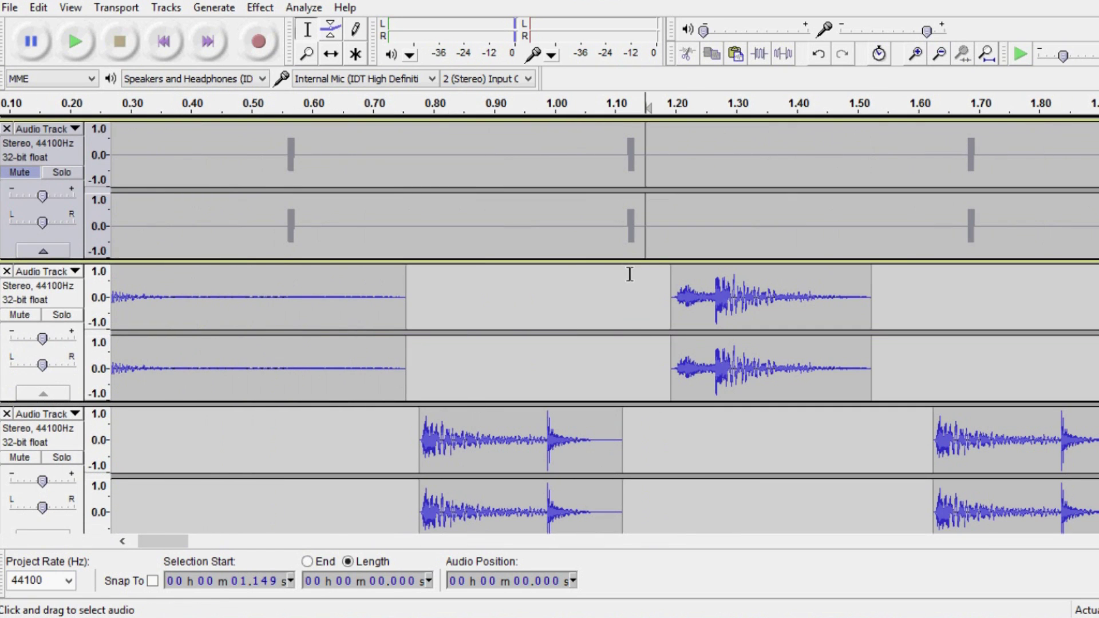
left_click_drag(630, 274, 672, 297)
key("Delete")
Delete the remaining gaps before the later clips to line up the beat, then zoom out.
scroll(573, 441, "left", 3)
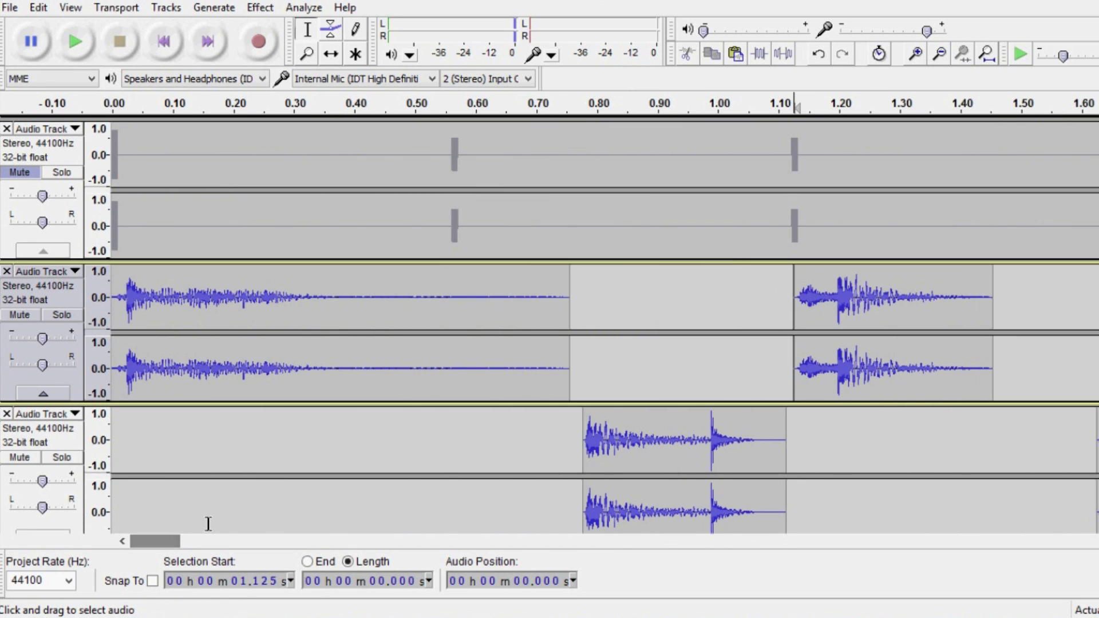
left_click_drag(585, 458, 454, 458)
scroll(455, 458, "down", 1)
key("Delete")
left_click_drag(939, 450, 753, 450)
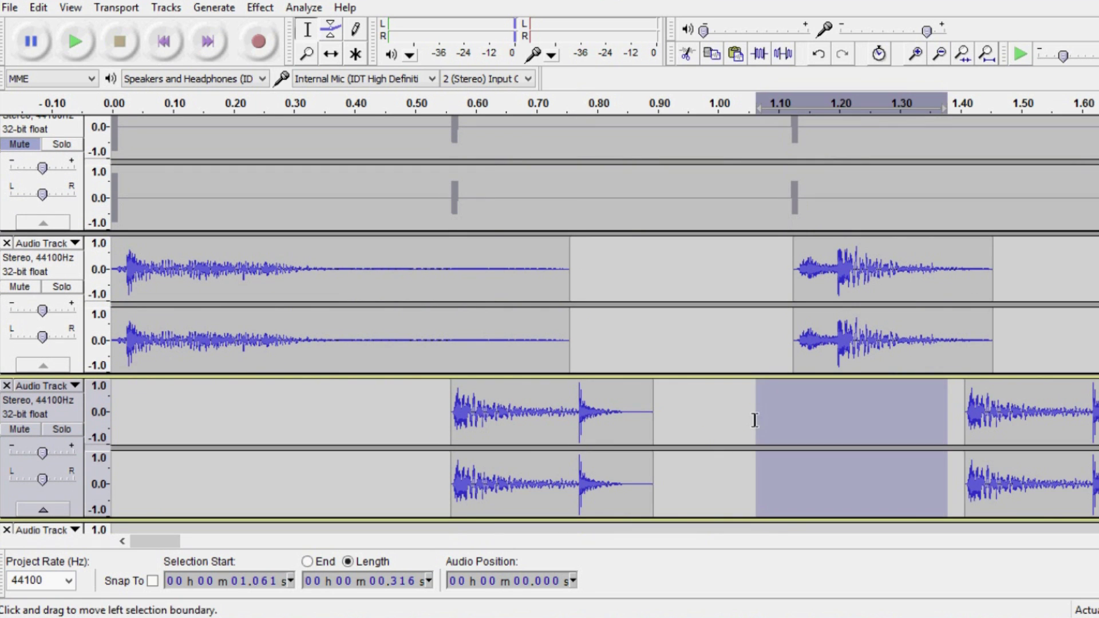
key("Delete")
key("ctrl+2")
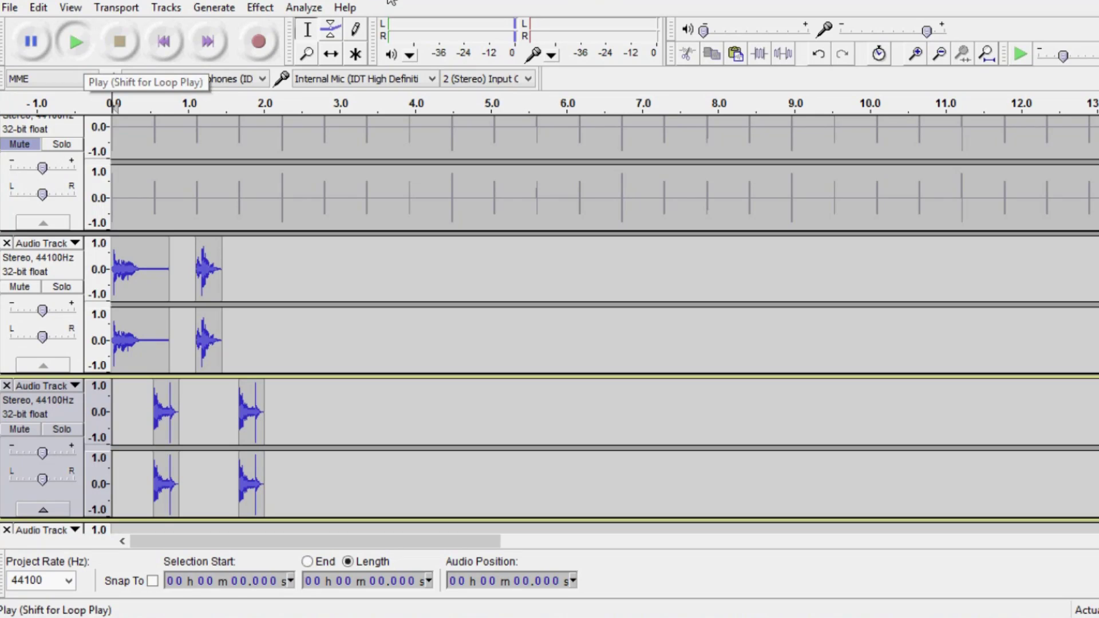
key("space")
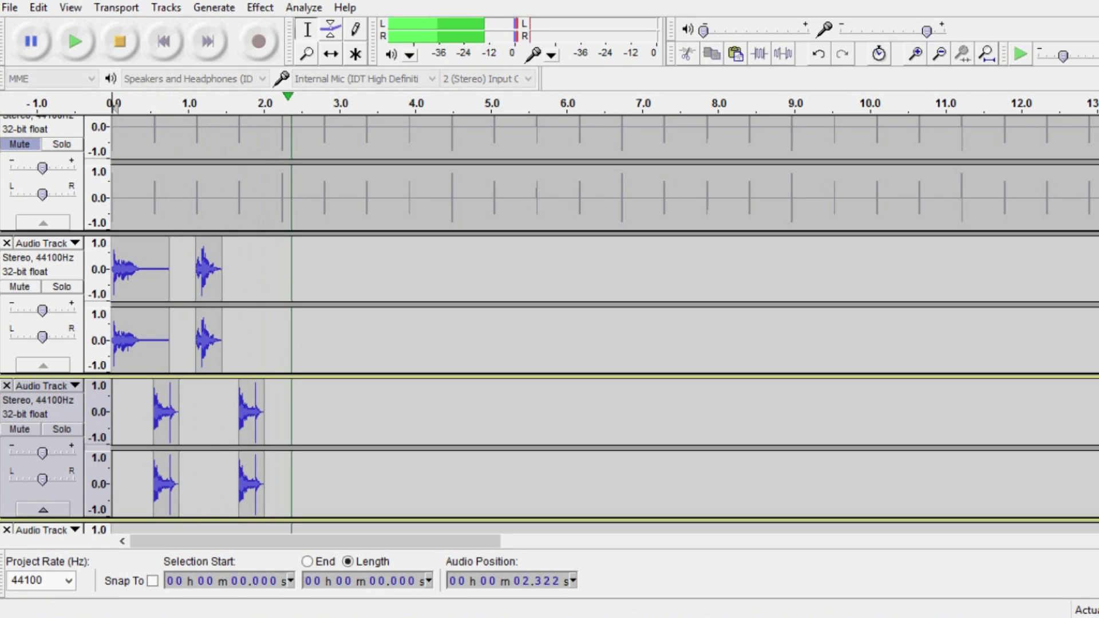
left_click(123, 44)
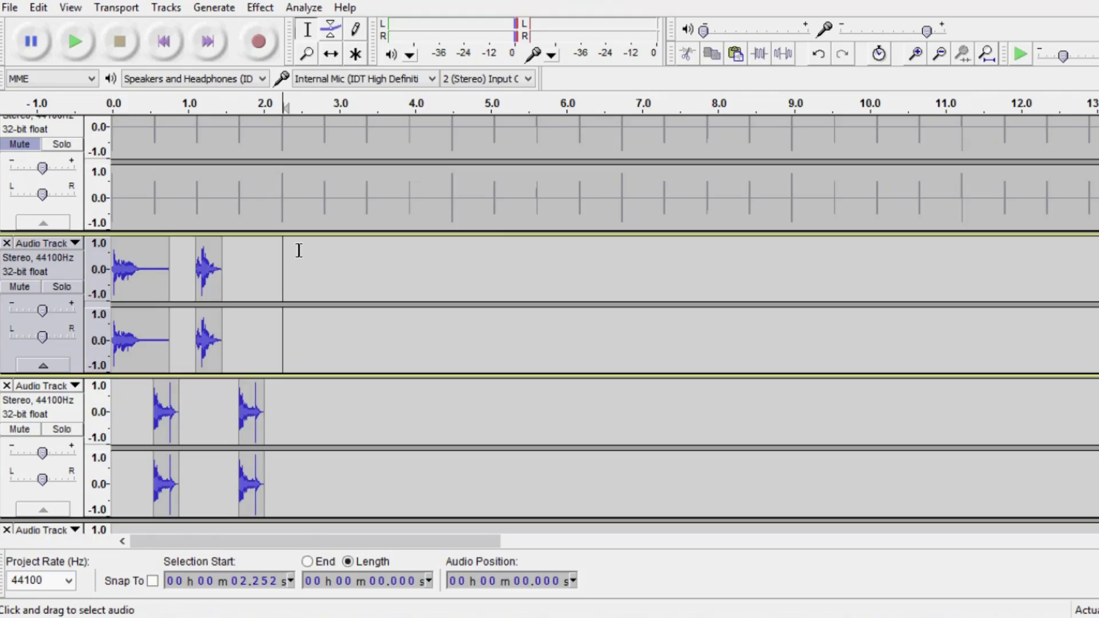
Apply Repeat to the 0–2.25 s beat on both tracks so it plays four times, then return to start.
key("ctrl+1")
key("ctrl+1")
key("ctrl+1")
left_click_drag(641, 269, 85, 401)
key("ctrl+3")
key("ctrl+3")
key("ctrl+3")
key("ctrl+3")
left_click(260, 7)
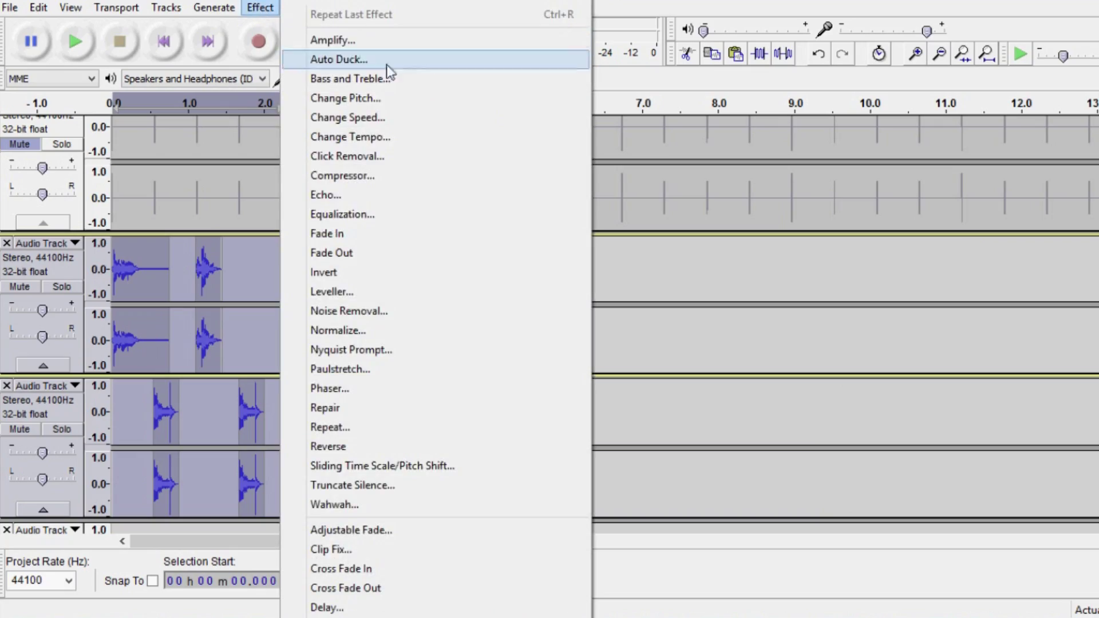
left_click(344, 427)
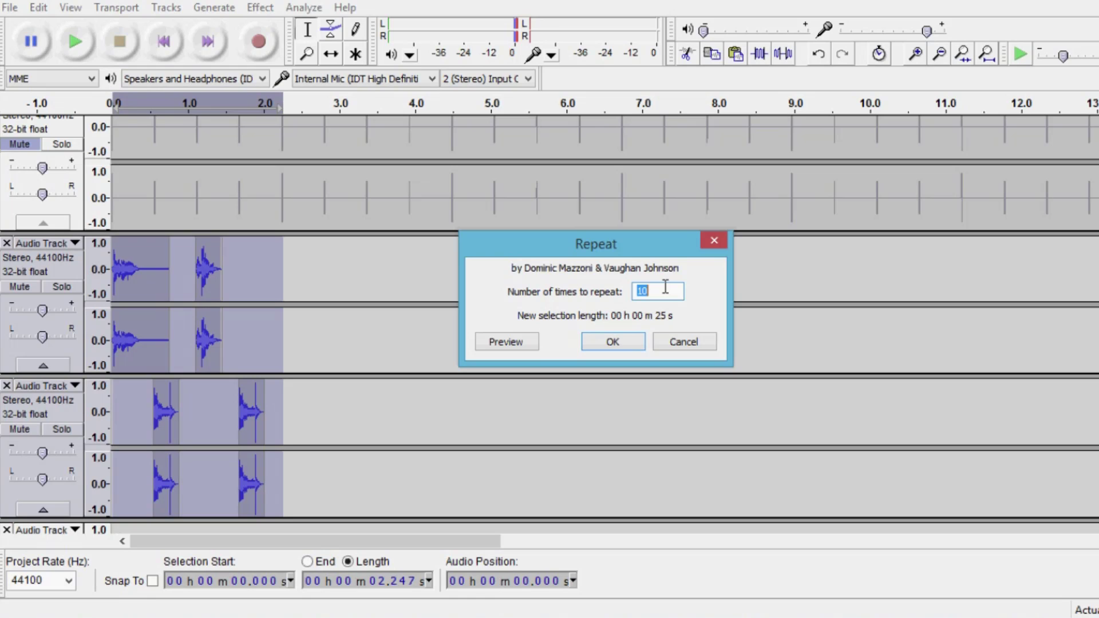
left_click(600, 344)
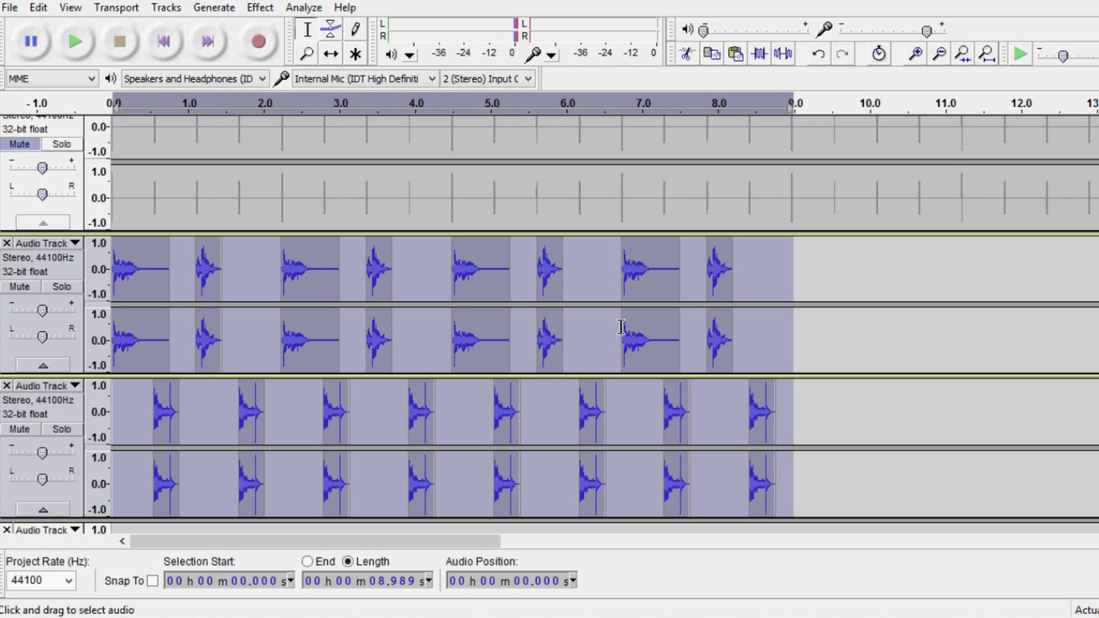
left_click(164, 41)
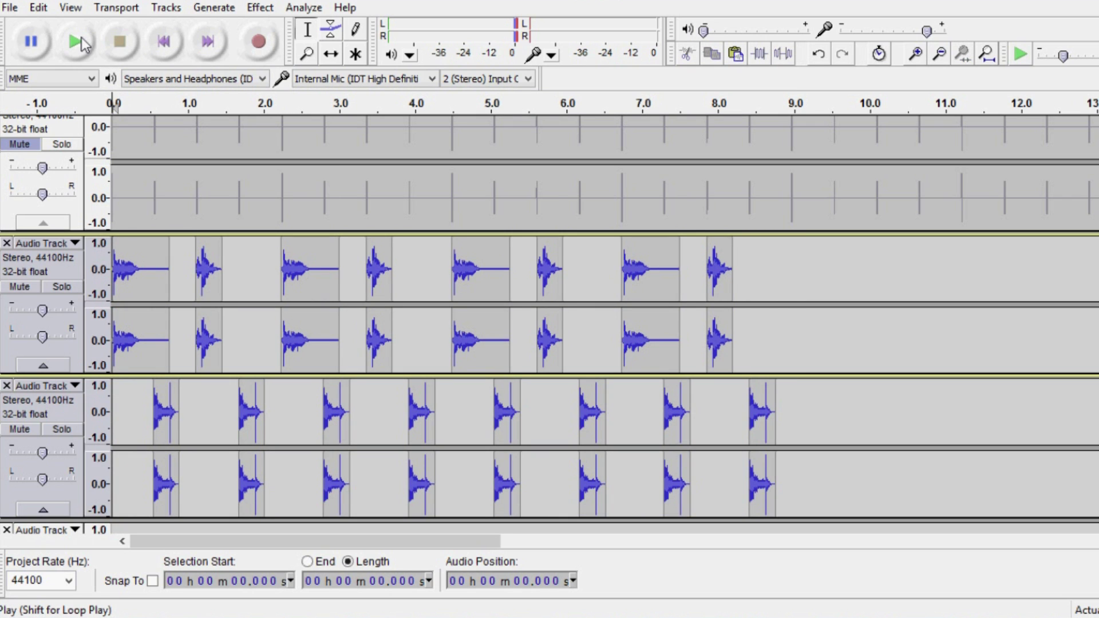
left_click(76, 41)
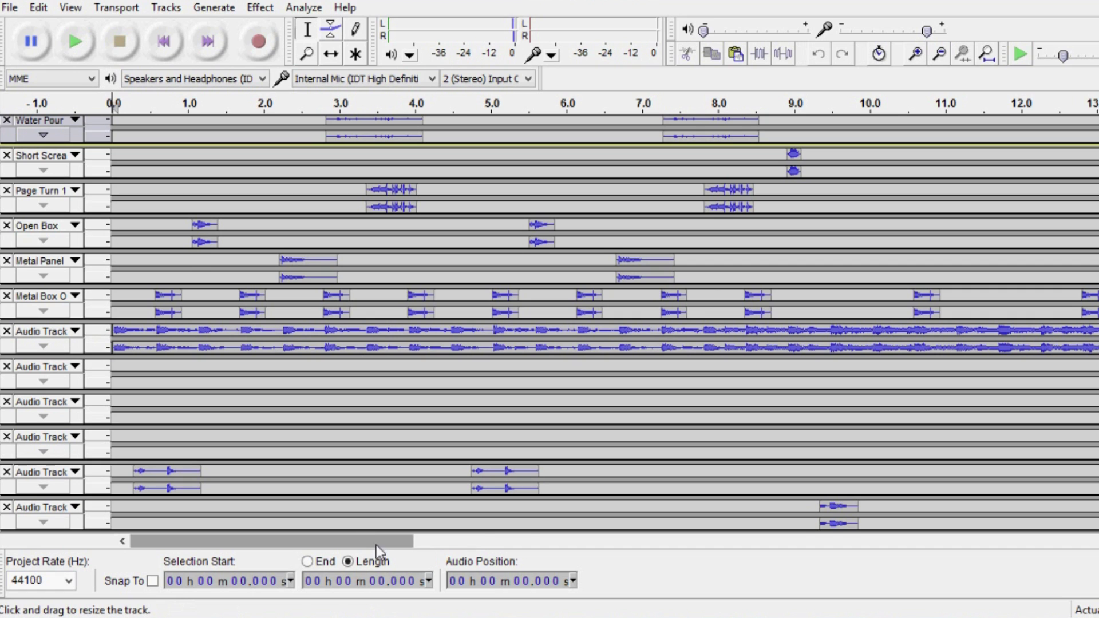
left_click_drag(376, 545, 922, 554)
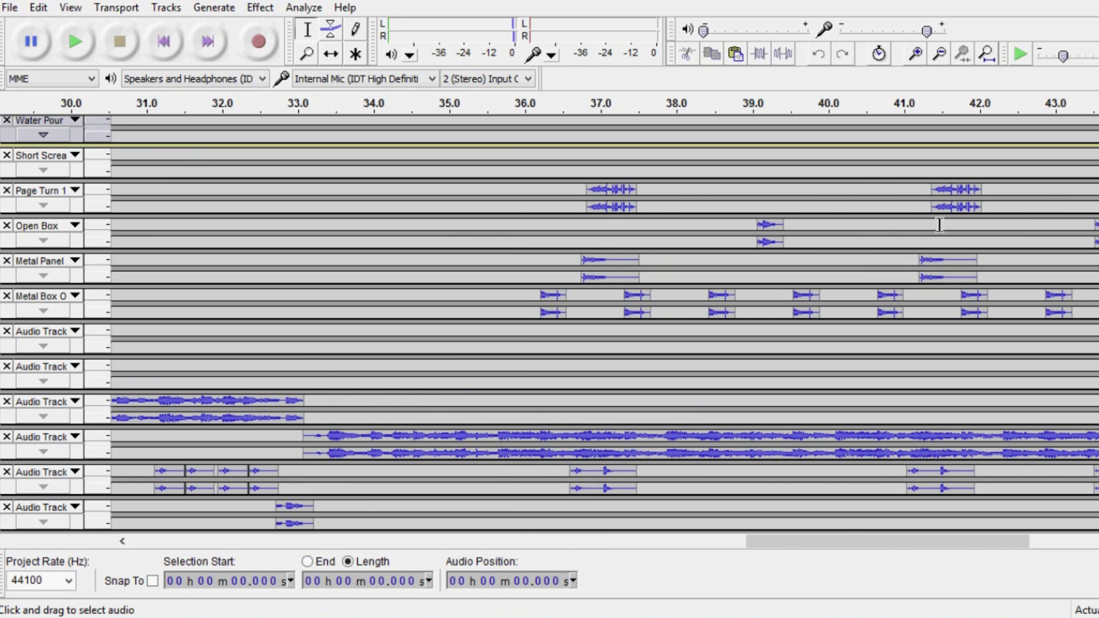
left_click_drag(844, 542, 192, 541)
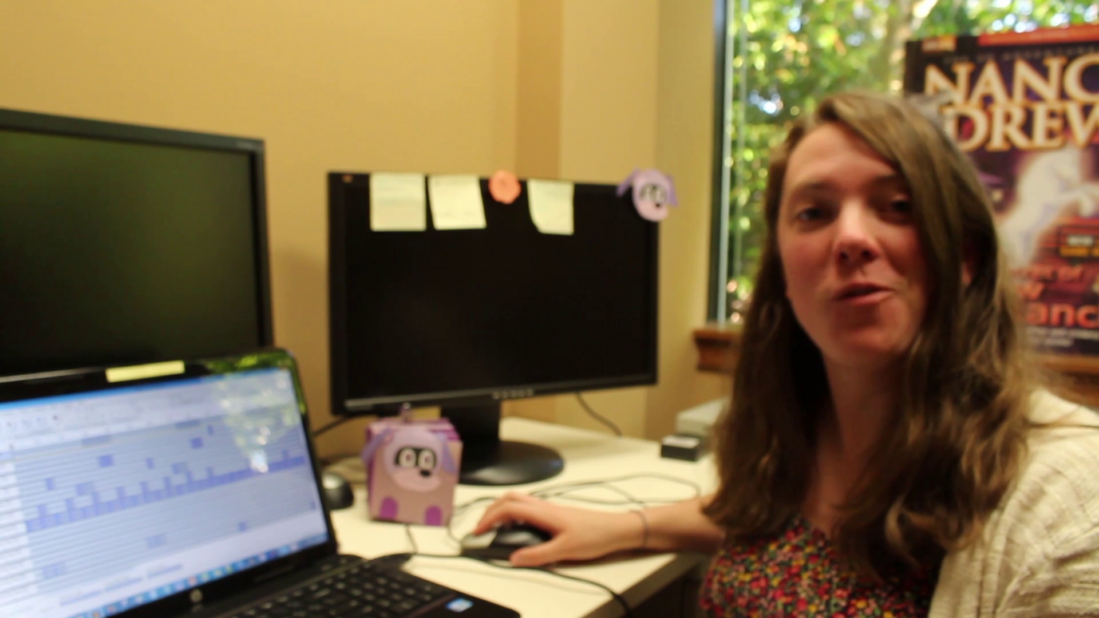